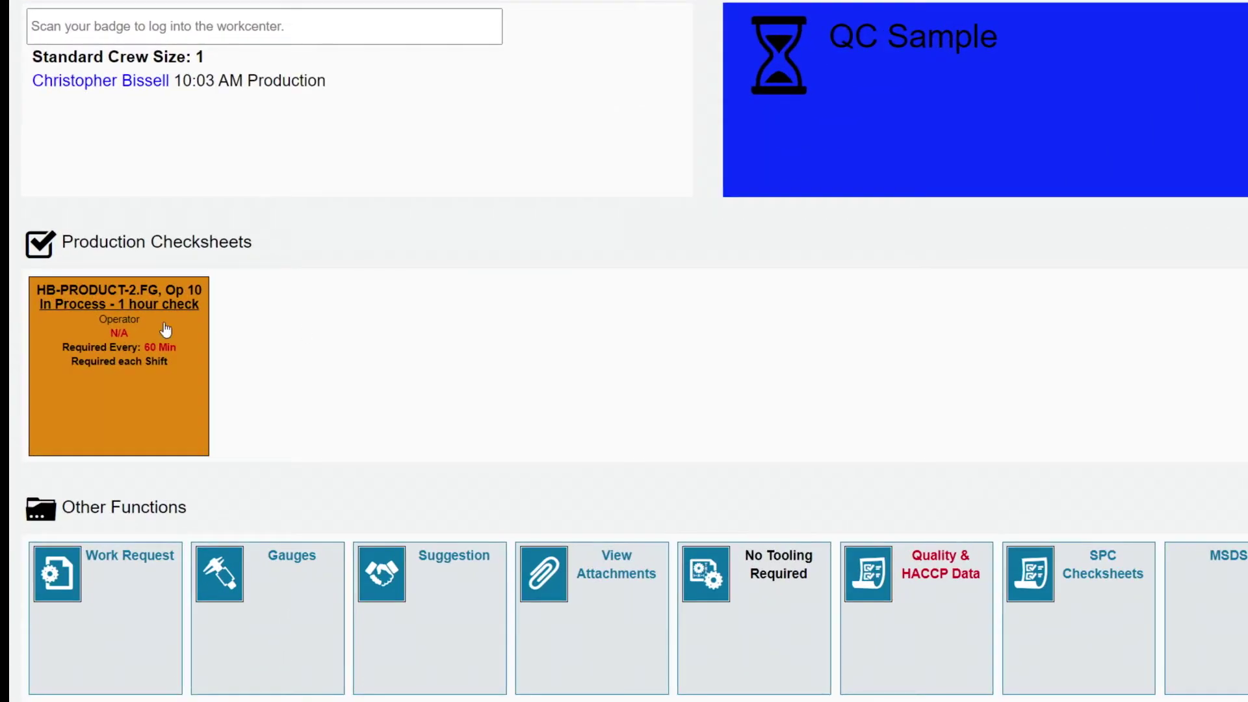
# Step: Submit the hourly checksheet with pH 4.45 and Yes for fresh-looking tomato meal
pyautogui.click(104, 325)
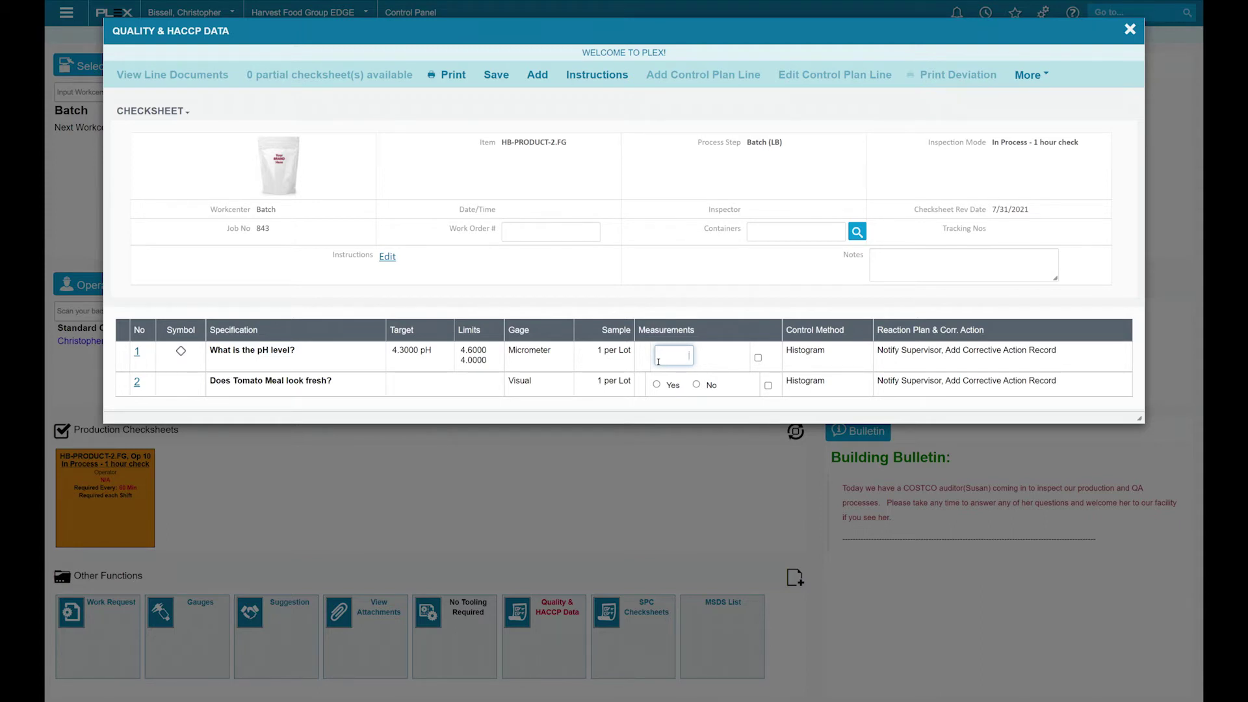
pyautogui.write('4')
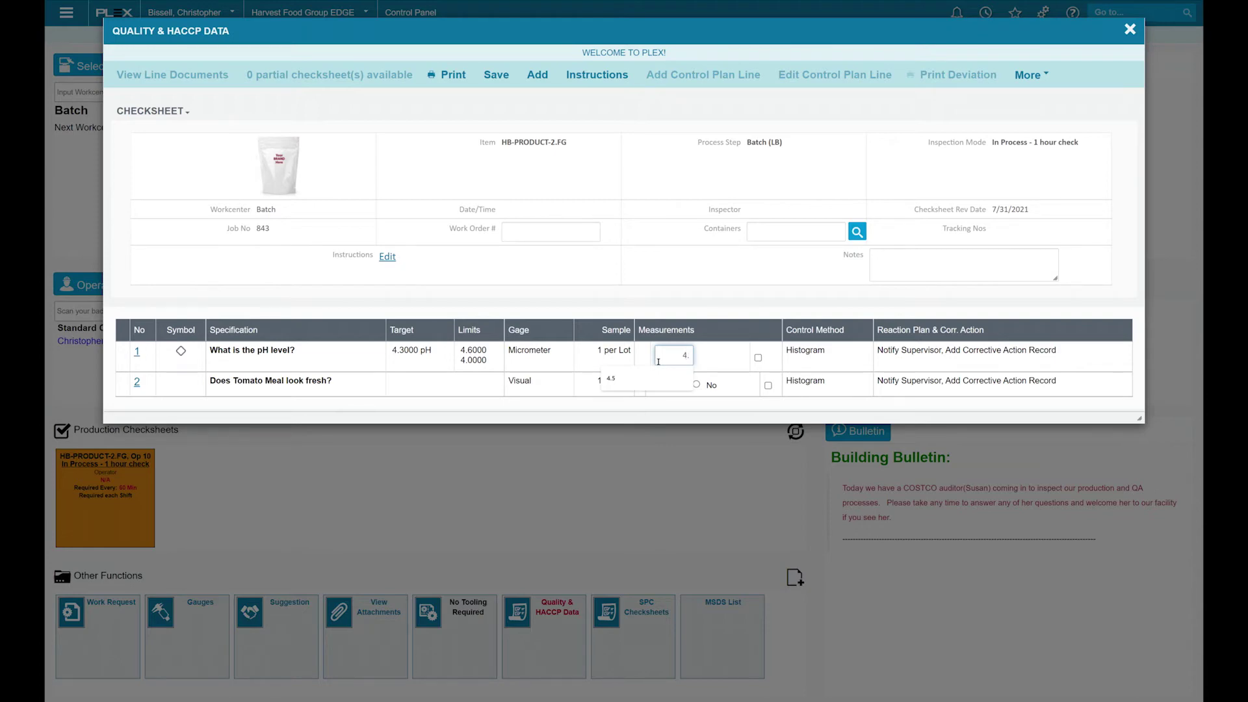
pyautogui.write('.45')
pyautogui.click(658, 384)
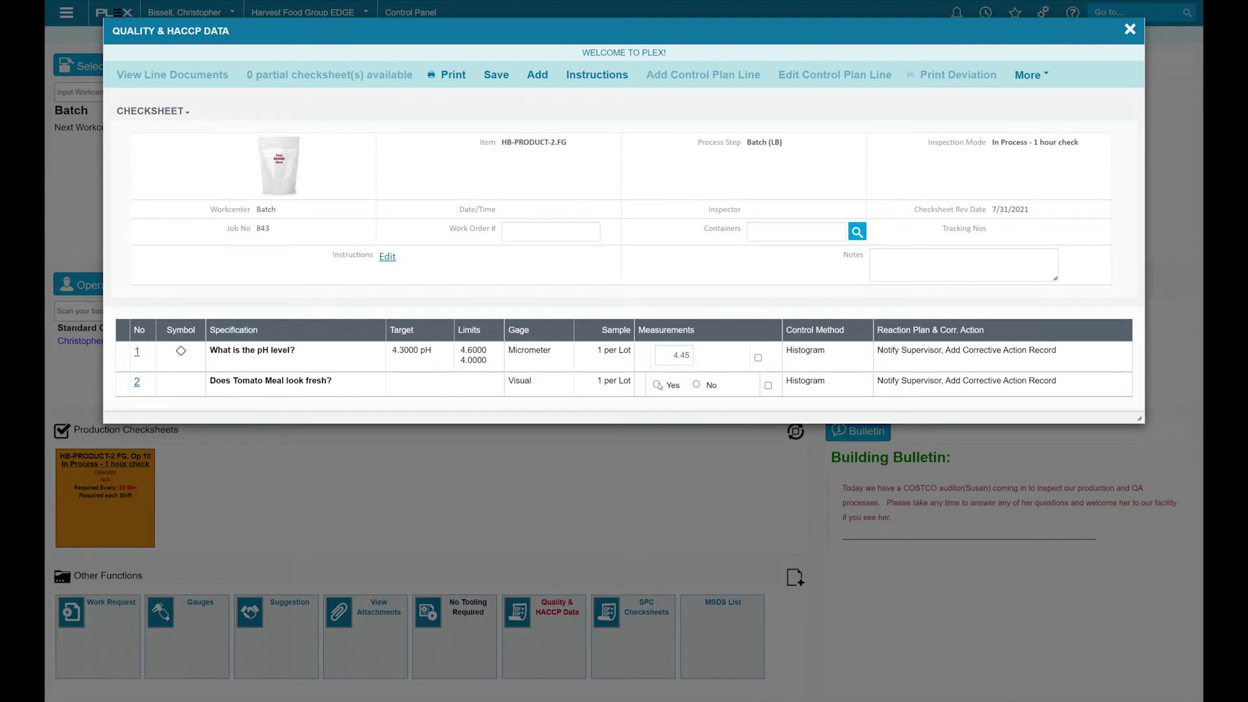
pyautogui.click(537, 74)
pyautogui.scroll(-3, 522, 227)
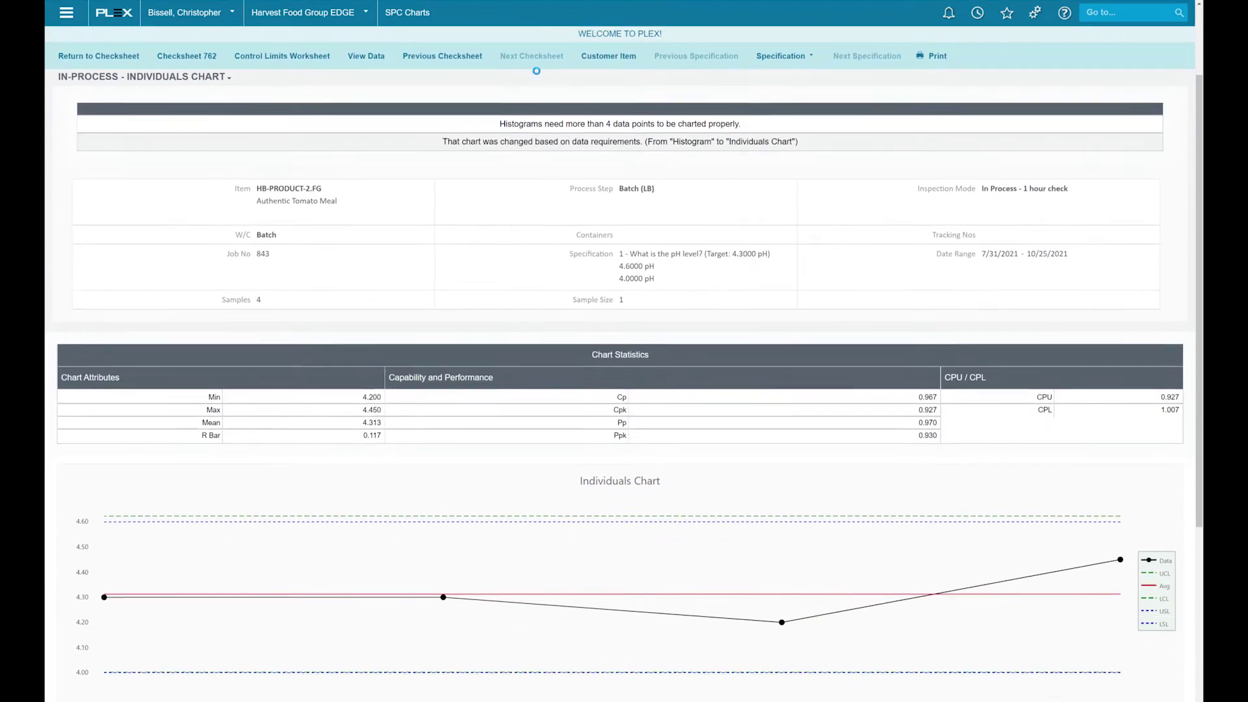
pyautogui.scroll(-1, 522, 227)
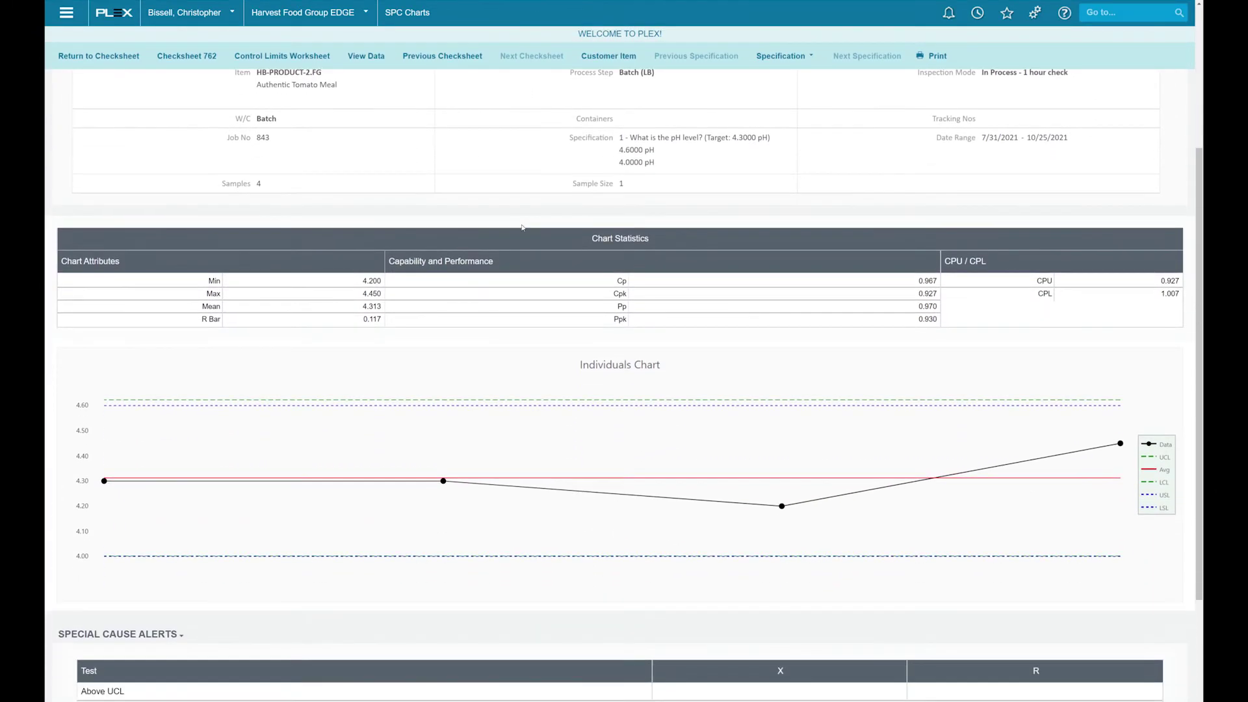
pyautogui.scroll(-1, 76, 482)
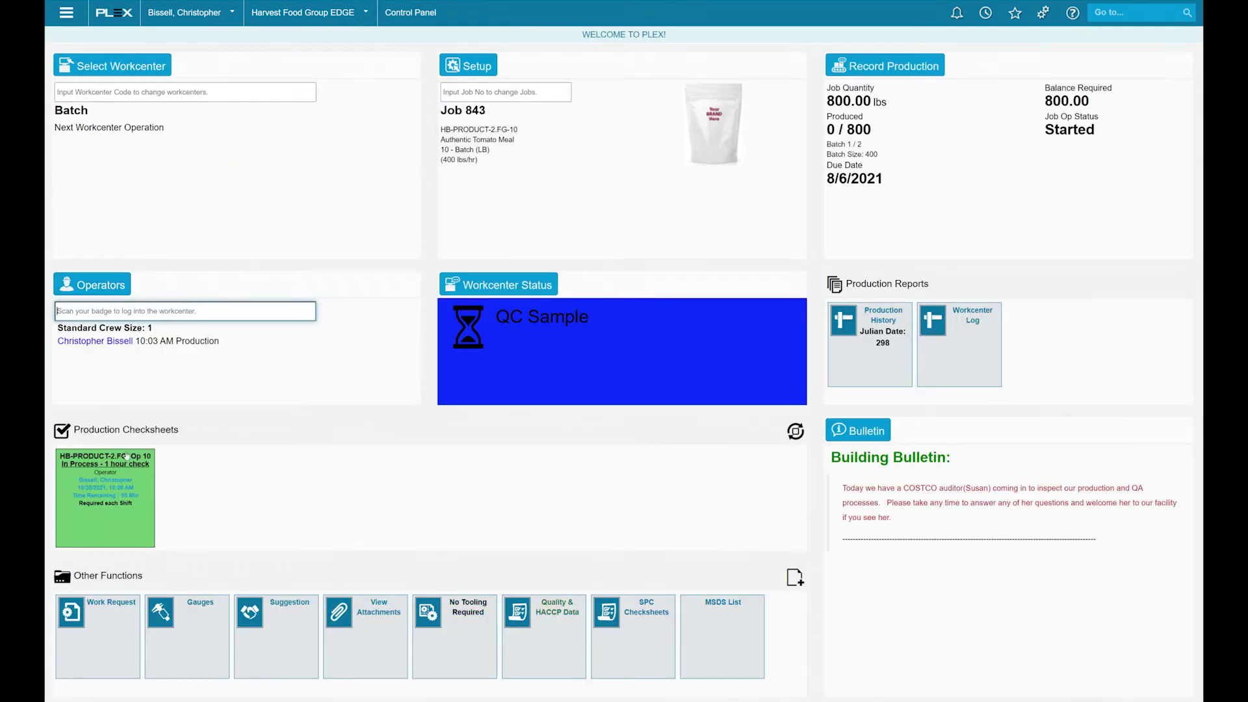
# Step: Change the workcenter status from QC Sample to Production
pyautogui.click(535, 367)
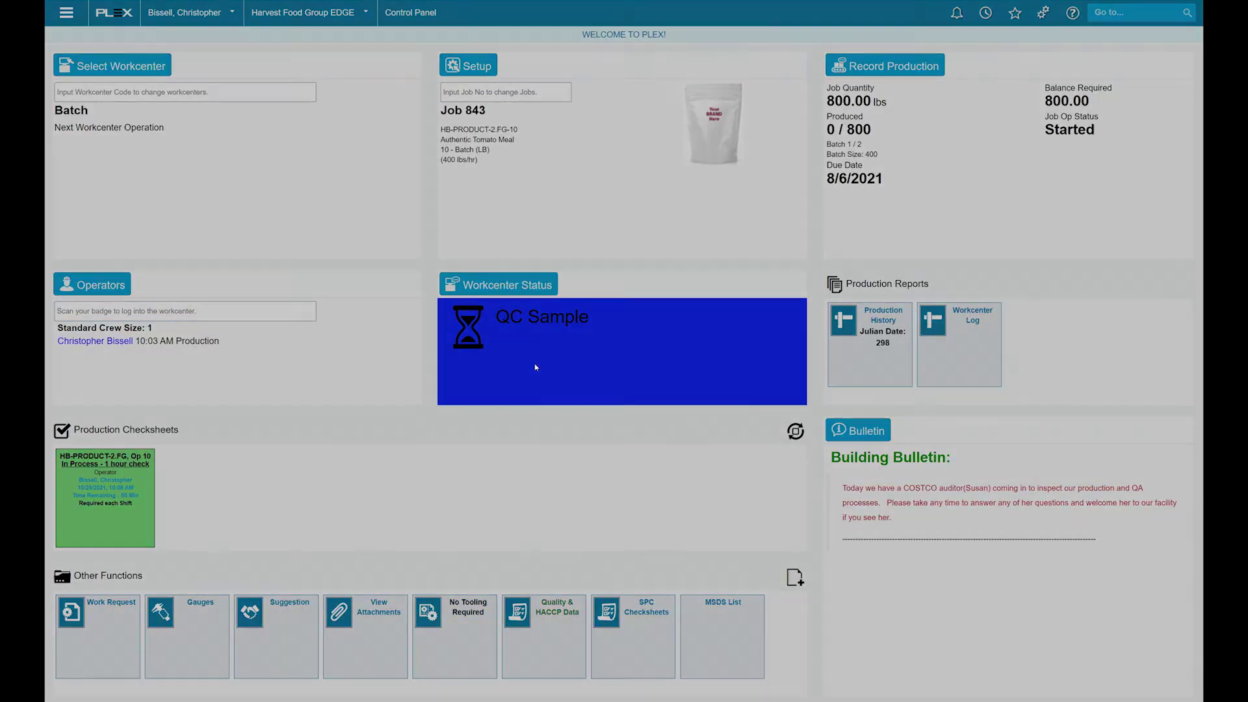
pyautogui.click(784, 190)
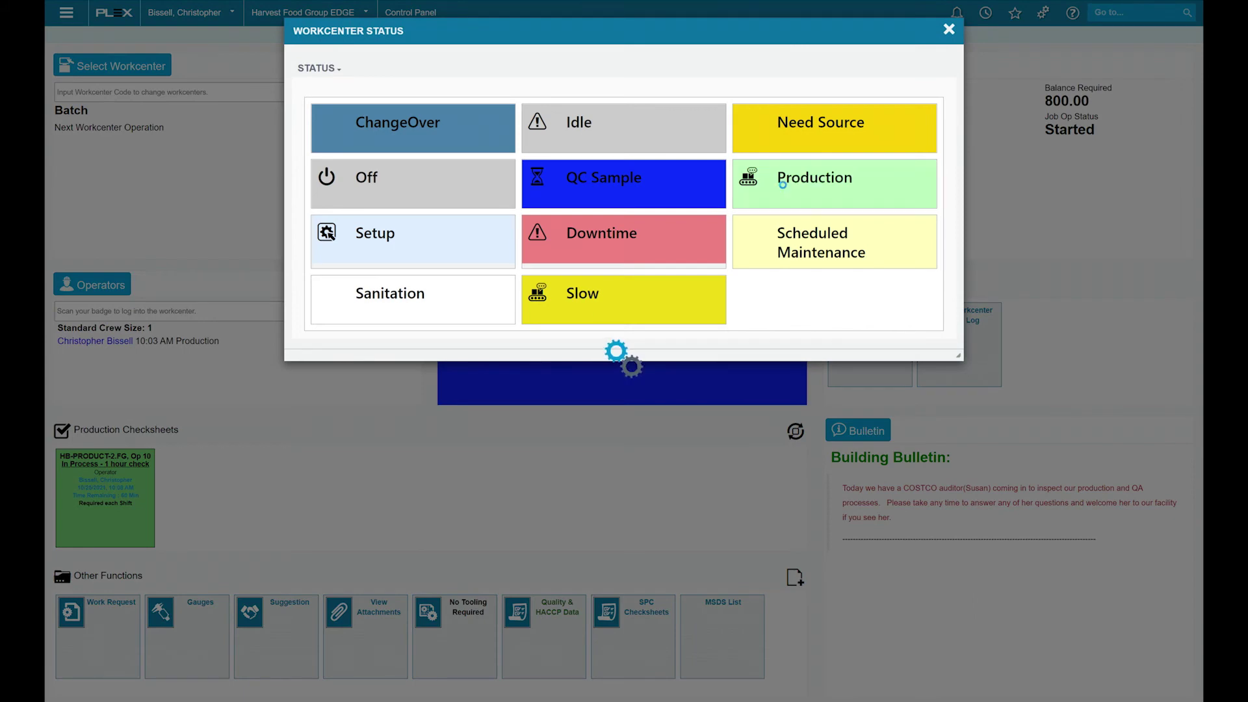